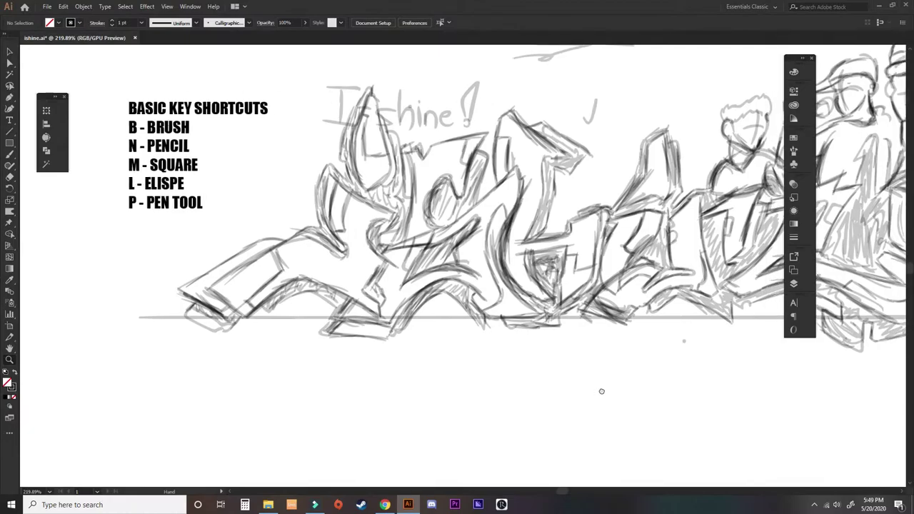
pyautogui.moveTo(601, 391)
pyautogui.mouseDown()
pyautogui.moveTo(453, 398)
pyautogui.moveTo(582, 394)
pyautogui.moveTo(461, 424)
pyautogui.moveTo(557, 432)
pyautogui.moveTo(667, 418)
pyautogui.moveTo(635, 457)
pyautogui.moveTo(608, 416)
pyautogui.mouseUp()
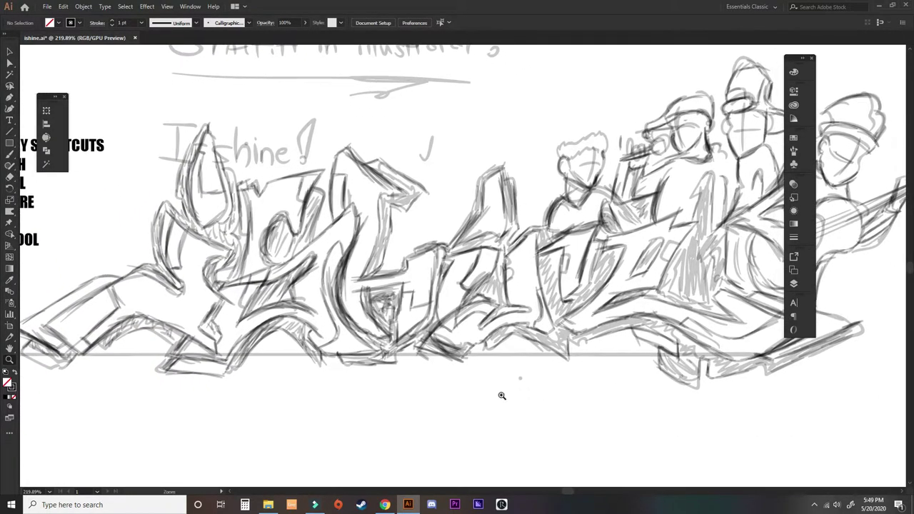
pyautogui.click(491, 392)
pyautogui.moveTo(491, 393); pyautogui.dragTo(363, 408)
pyautogui.moveTo(363, 407); pyautogui.dragTo(353, 329)
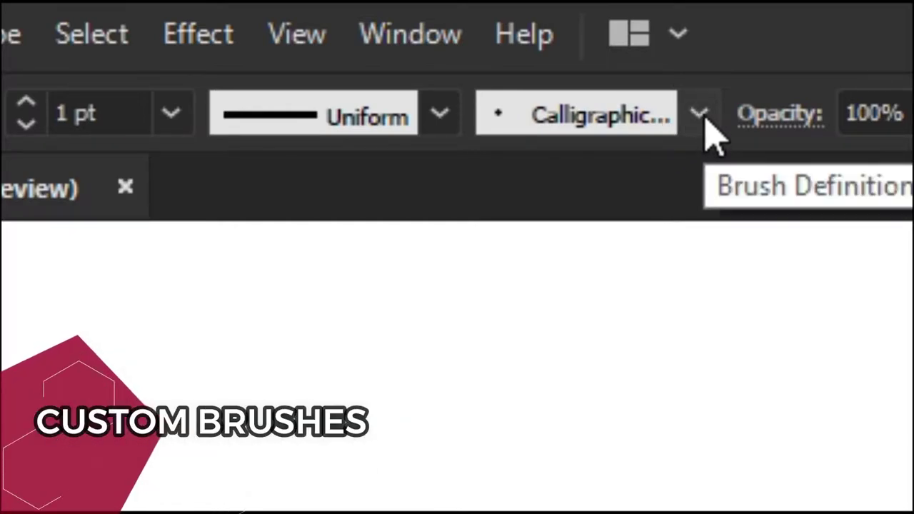
# Start a new brush definition to view the available brush types.
pyautogui.click(249, 23)
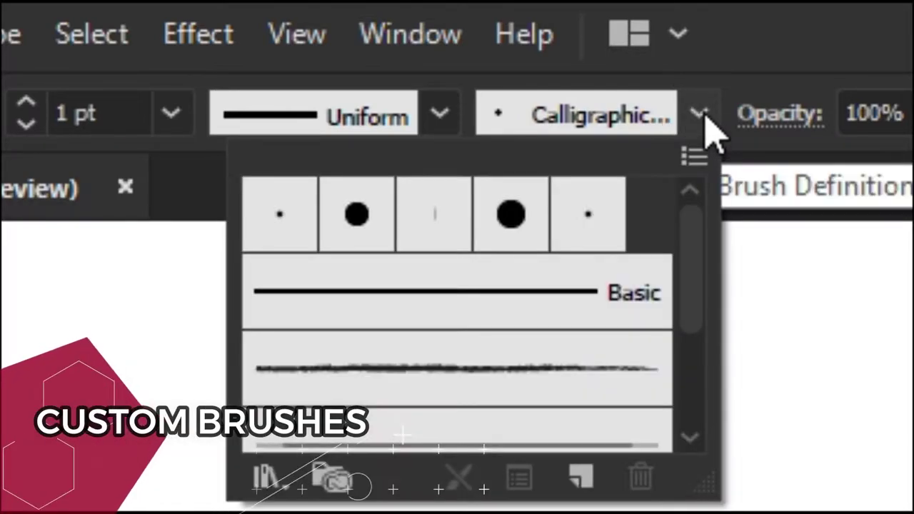
pyautogui.click(579, 475)
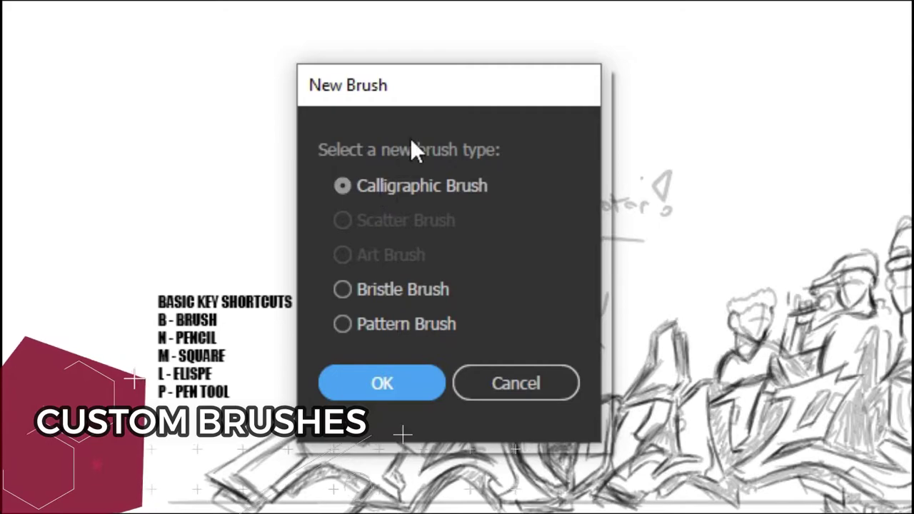
# Draw a thin black-filled ellipse about 441 px wide and 7 px high beside the graffiti sketch, and delete it.
pyautogui.moveTo(426, 99)
pyautogui.mouseDown()
pyautogui.moveTo(527, 128)
pyautogui.moveTo(533, 147)
pyautogui.mouseUp()
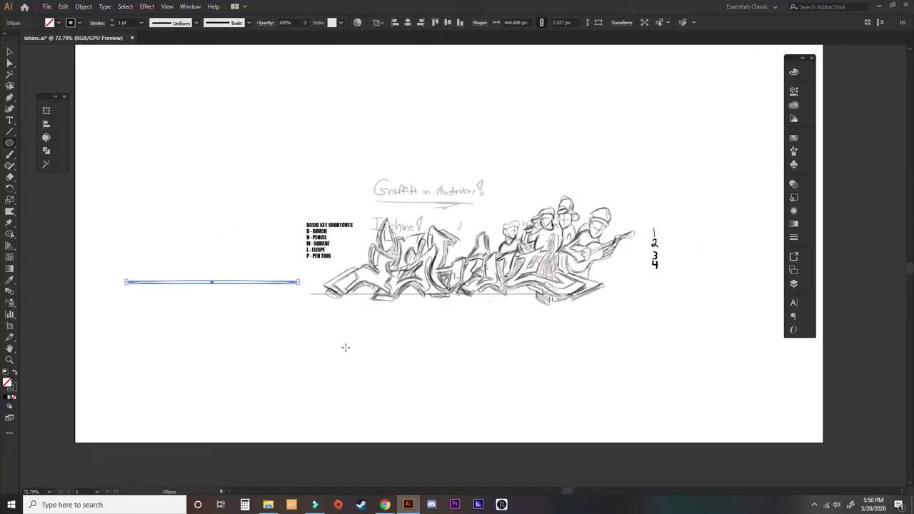
pyautogui.hotkey('shift', 'x')
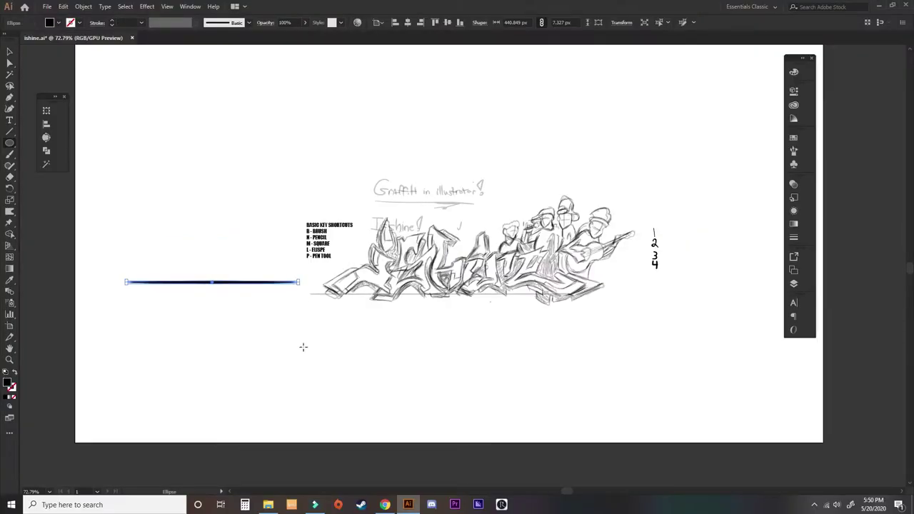
pyautogui.press('v')
pyautogui.click(247, 334)
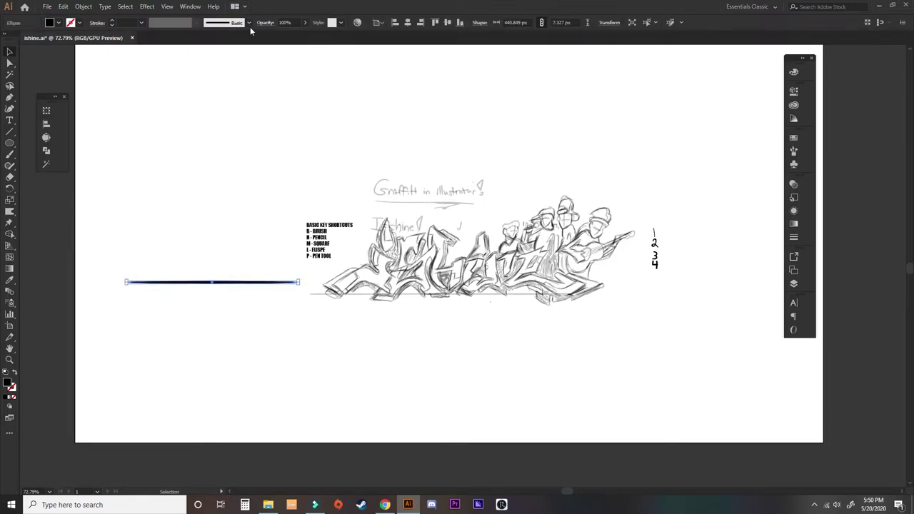
pyautogui.press('Delete')
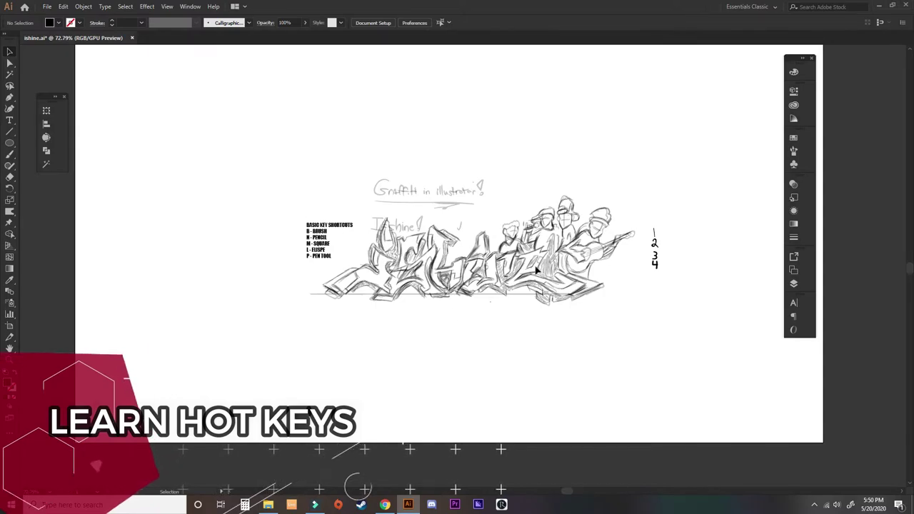
# Add the line "Z - ZOOM TOOL" at the end of the basic key shortcuts list.
pyautogui.press('z')
pyautogui.moveTo(317, 243); pyautogui.dragTo(575, 259)
pyautogui.press('space')
pyautogui.moveTo(397, 250); pyautogui.dragTo(475, 286)
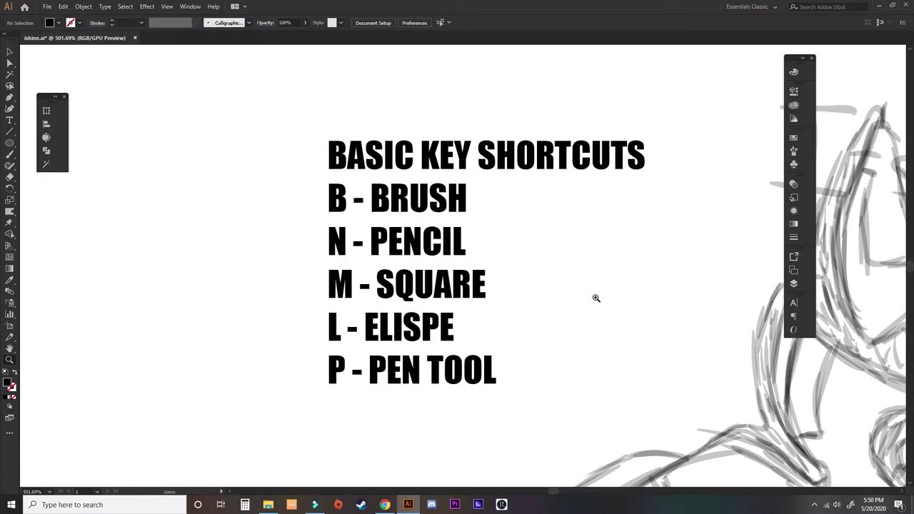
pyautogui.press('space')
pyautogui.moveTo(594, 307)
pyautogui.mouseDown()
pyautogui.moveTo(625, 296)
pyautogui.moveTo(597, 298)
pyautogui.moveTo(607, 299)
pyautogui.mouseUp()
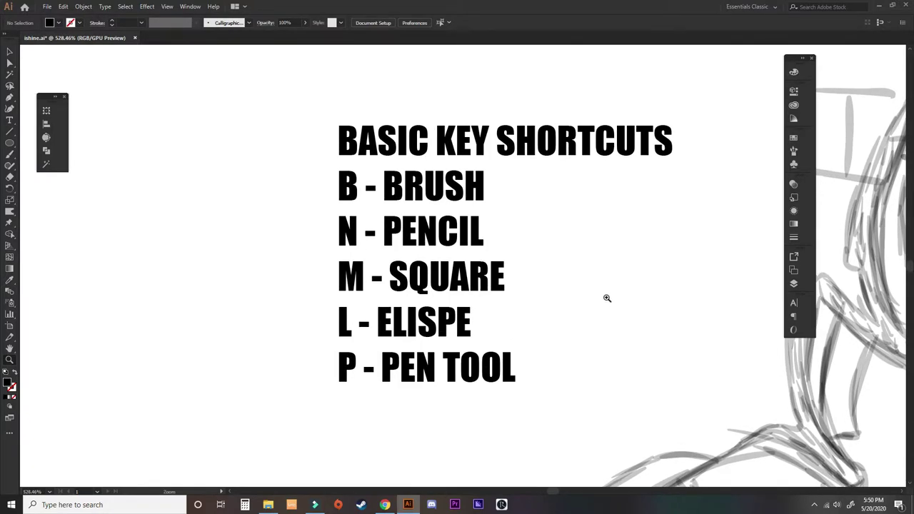
pyautogui.click(482, 190)
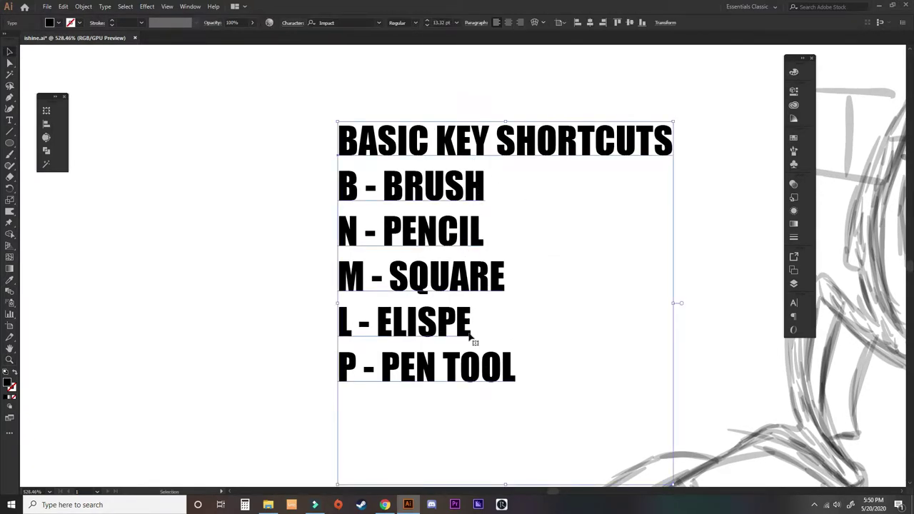
pyautogui.doubleClick(513, 369)
pyautogui.tripleClick(513, 369)
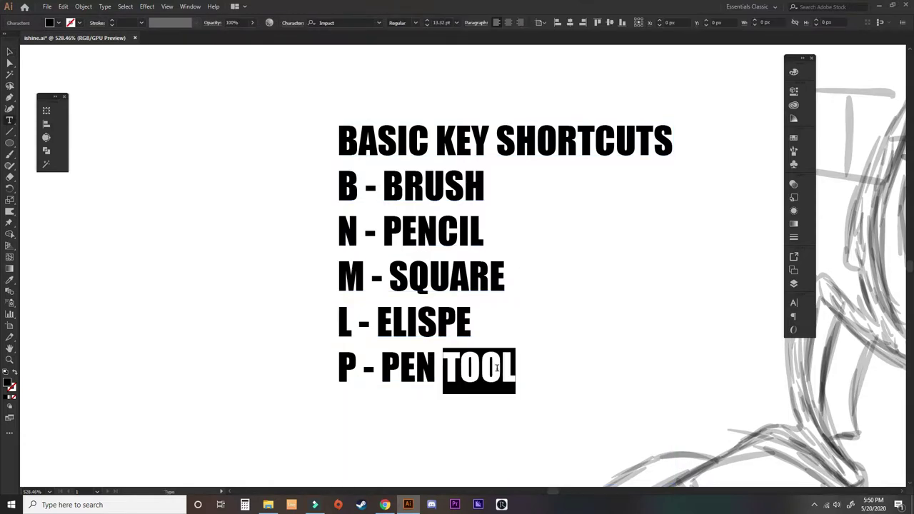
pyautogui.click(515, 369)
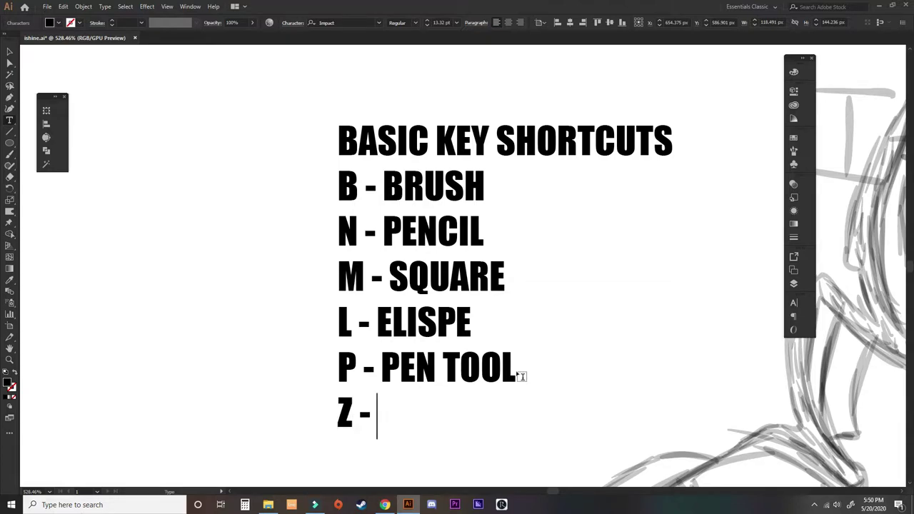
pyautogui.write('Z - ZOOM TOOL')
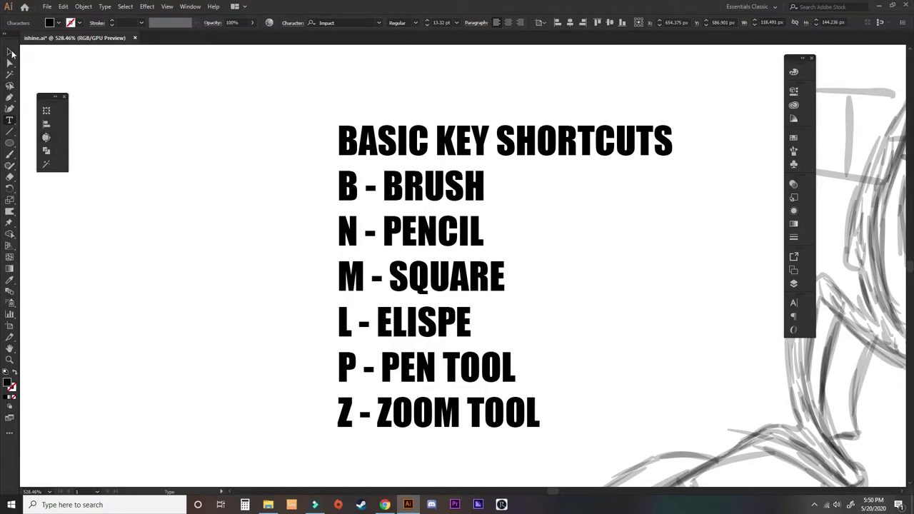
pyautogui.click(10, 52)
pyautogui.click(160, 336)
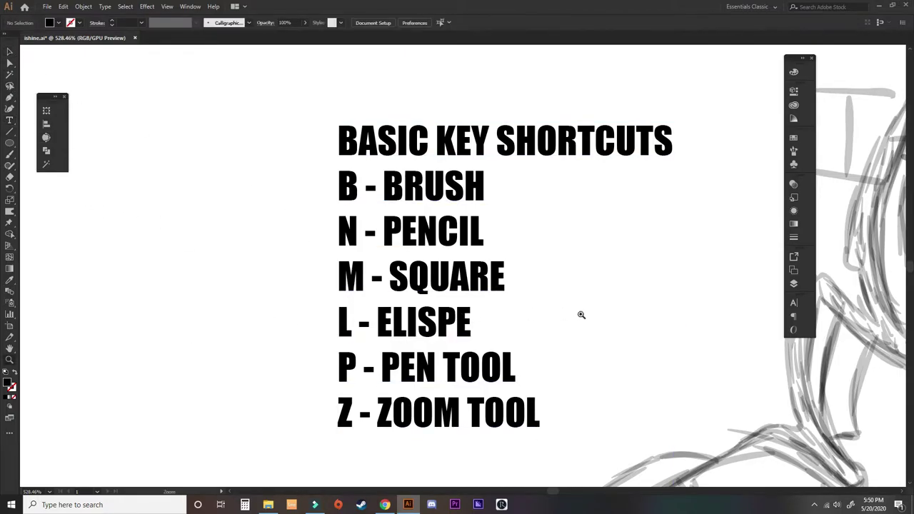
# Paint a thick brush stroke looping around the numerals 1 to 4 beside the guitarist sketch.
pyautogui.moveTo(596, 322); pyautogui.dragTo(422, 328)
pyautogui.press('space')
pyautogui.moveTo(516, 334); pyautogui.dragTo(238, 330)
pyautogui.moveTo(471, 331); pyautogui.dragTo(266, 324)
pyautogui.moveTo(442, 327); pyautogui.dragTo(637, 314)
pyautogui.moveTo(550, 280); pyautogui.dragTo(555, 342)
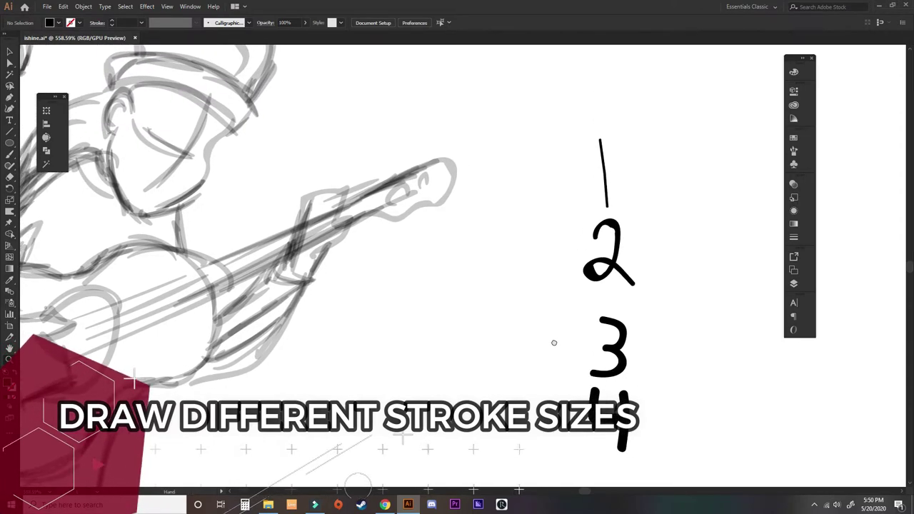
pyautogui.press('b')
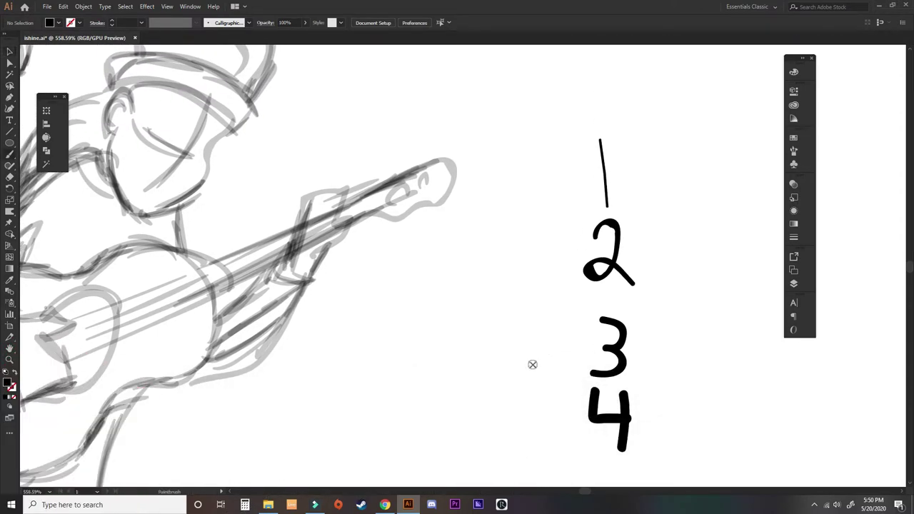
pyautogui.press('space')
pyautogui.moveTo(620, 296); pyautogui.dragTo(567, 288)
pyautogui.moveTo(471, 237)
pyautogui.mouseDown()
pyautogui.moveTo(474, 386)
pyautogui.moveTo(628, 439)
pyautogui.moveTo(663, 284)
pyautogui.moveTo(606, 97)
pyautogui.moveTo(530, 83)
pyautogui.moveTo(494, 164)
pyautogui.mouseUp()
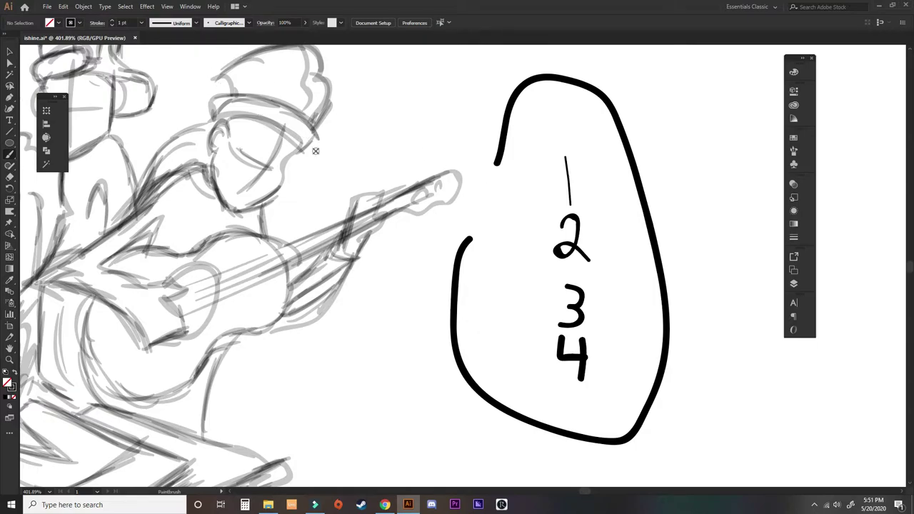
# Paint an arrow pointing towards the stroke weight setting and view its preset weights.
pyautogui.moveTo(203, 128)
pyautogui.mouseDown()
pyautogui.moveTo(148, 63)
pyautogui.moveTo(204, 81)
pyautogui.mouseUp()
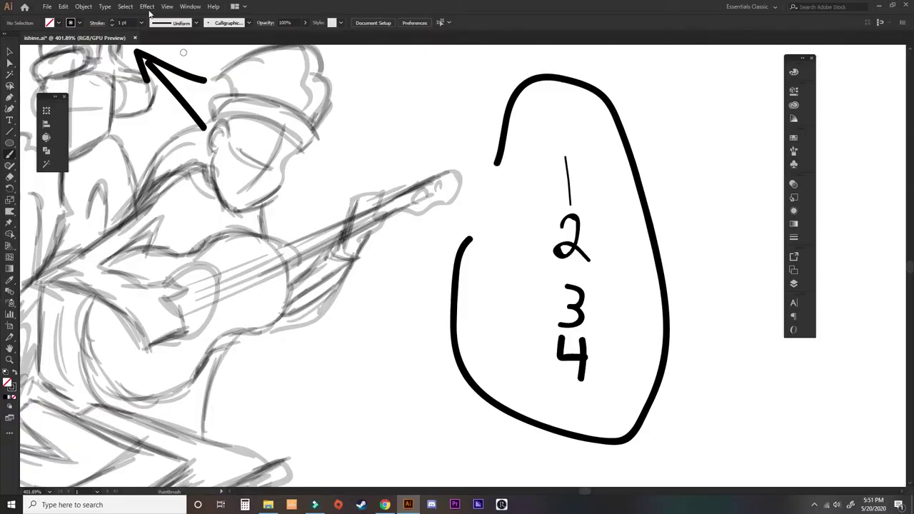
pyautogui.click(142, 23)
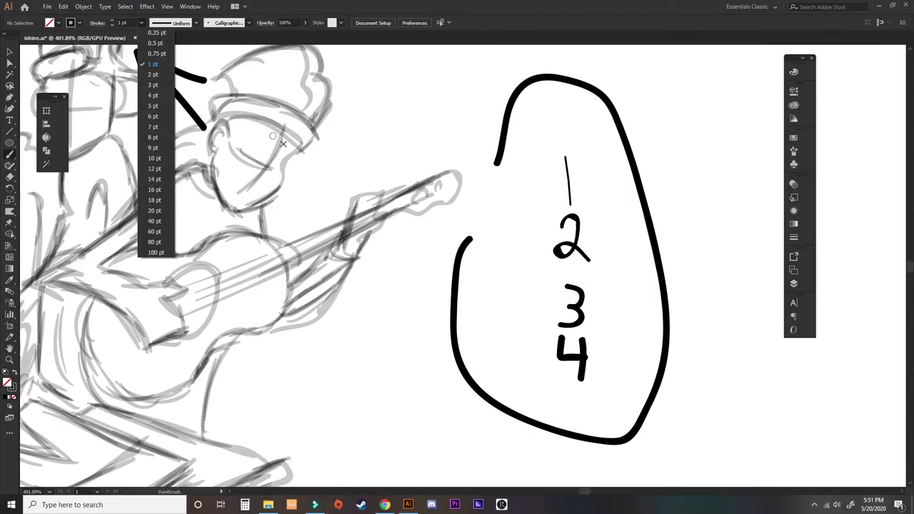
pyautogui.click(441, 166)
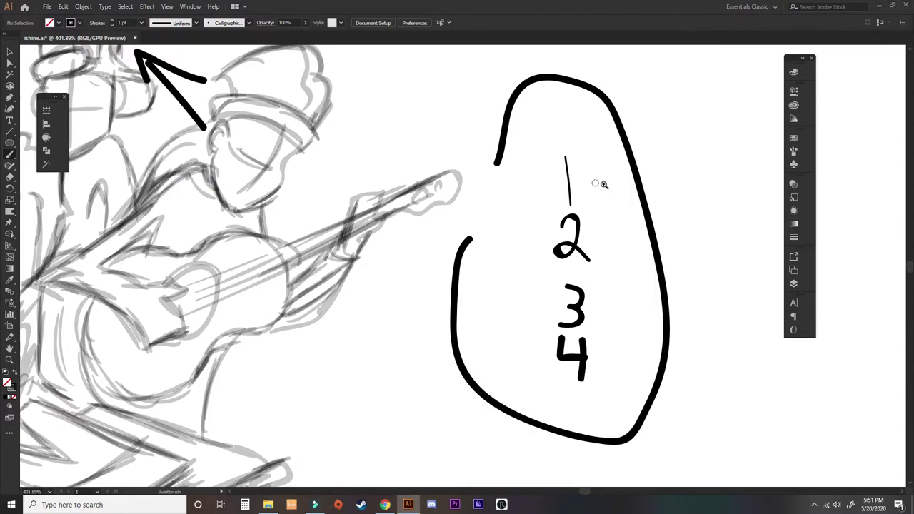
# Undo the painted loop around the numerals and the arrow.
pyautogui.press('z')
pyautogui.moveTo(604, 184); pyautogui.dragTo(419, 201)
pyautogui.moveTo(419, 201); pyautogui.dragTo(545, 262)
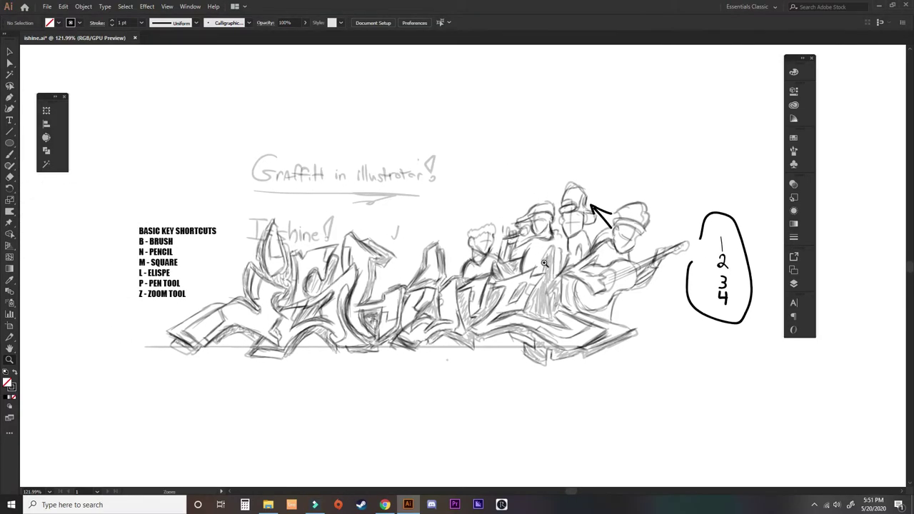
pyautogui.hotkey('ctrl', 'z')
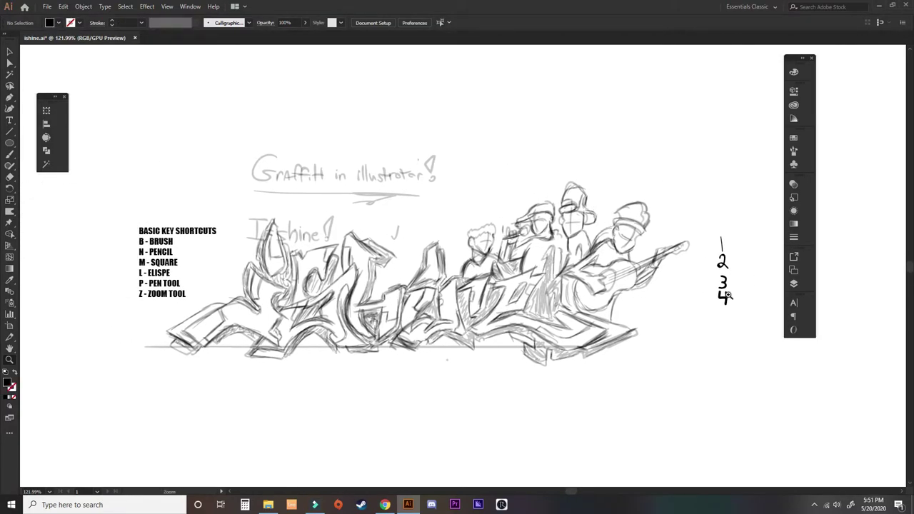
# Paint a curved arrow above the numerals pointing towards the opacity setting, redoing its arrowhead once.
pyautogui.moveTo(730, 295)
pyautogui.mouseDown()
pyautogui.moveTo(470, 280)
pyautogui.moveTo(563, 283)
pyautogui.moveTo(442, 328)
pyautogui.mouseUp()
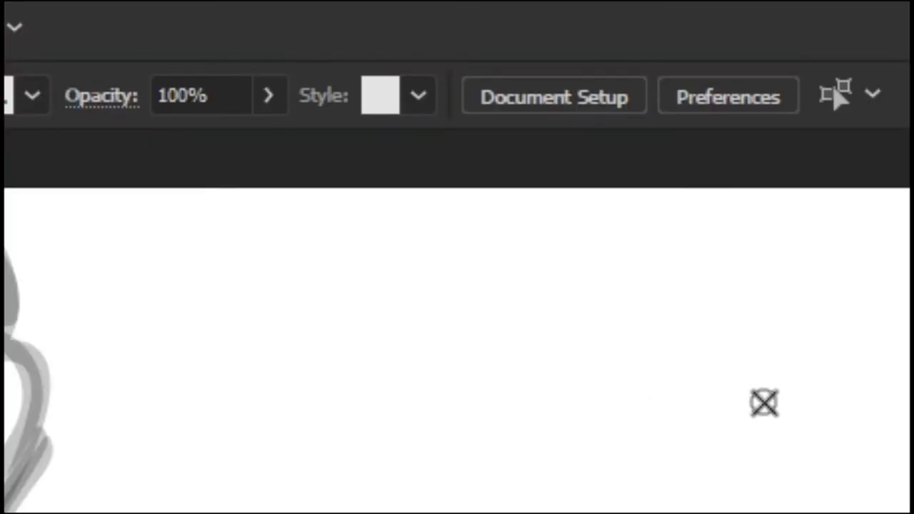
pyautogui.moveTo(423, 94); pyautogui.dragTo(301, 83)
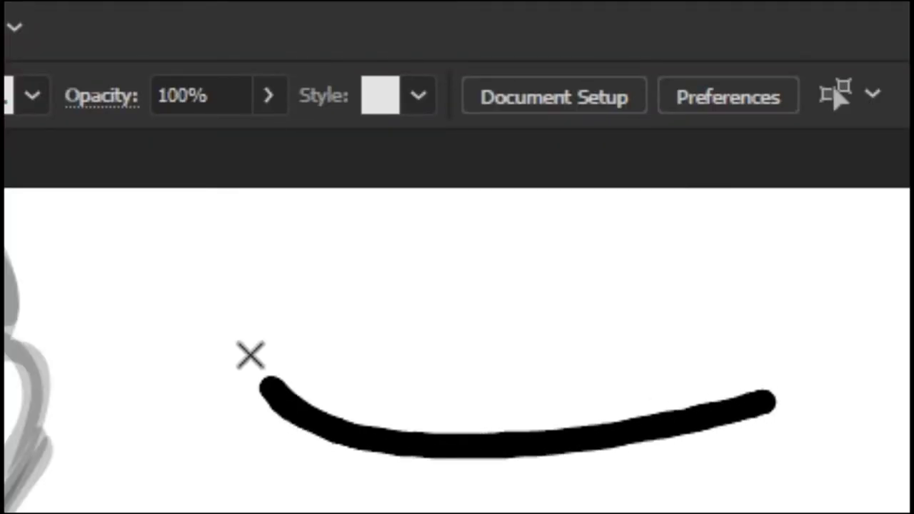
pyautogui.moveTo(250, 354); pyautogui.dragTo(240, 276)
pyautogui.moveTo(171, 332)
pyautogui.mouseDown()
pyautogui.moveTo(282, 217)
pyautogui.moveTo(327, 297)
pyautogui.mouseUp()
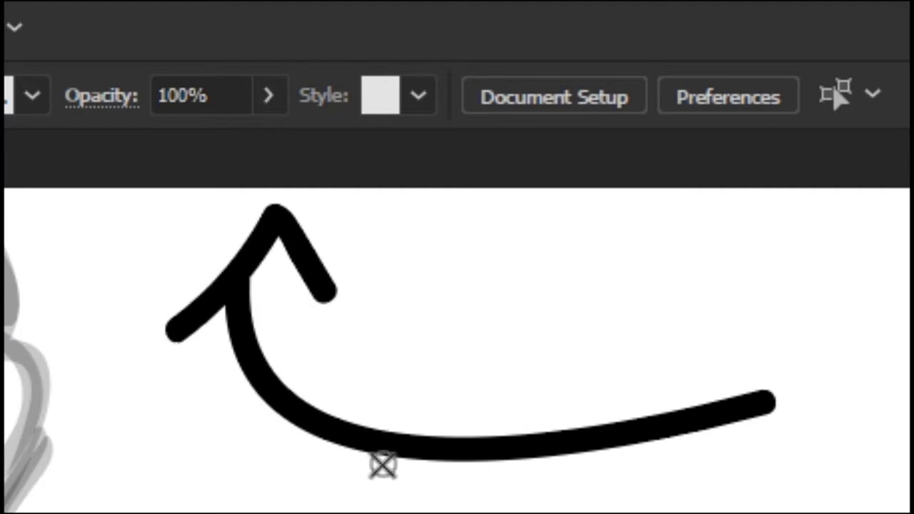
pyautogui.hotkey('ctrl', 'z')
pyautogui.moveTo(170, 327)
pyautogui.mouseDown()
pyautogui.moveTo(265, 249)
pyautogui.moveTo(262, 240)
pyautogui.moveTo(318, 335)
pyautogui.moveTo(205, 263)
pyautogui.moveTo(219, 224)
pyautogui.moveTo(291, 301)
pyautogui.moveTo(323, 322)
pyautogui.mouseUp()
pyautogui.hotkey('ctrl', 'z')
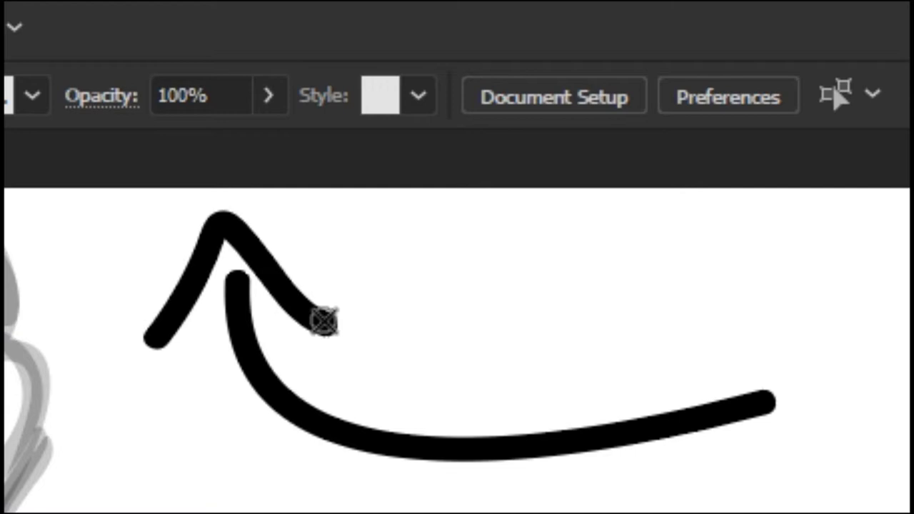
# Set the opacity of both painted arrow strokes to 32%.
pyautogui.moveTo(179, 504); pyautogui.dragTo(343, 321)
pyautogui.click(269, 96)
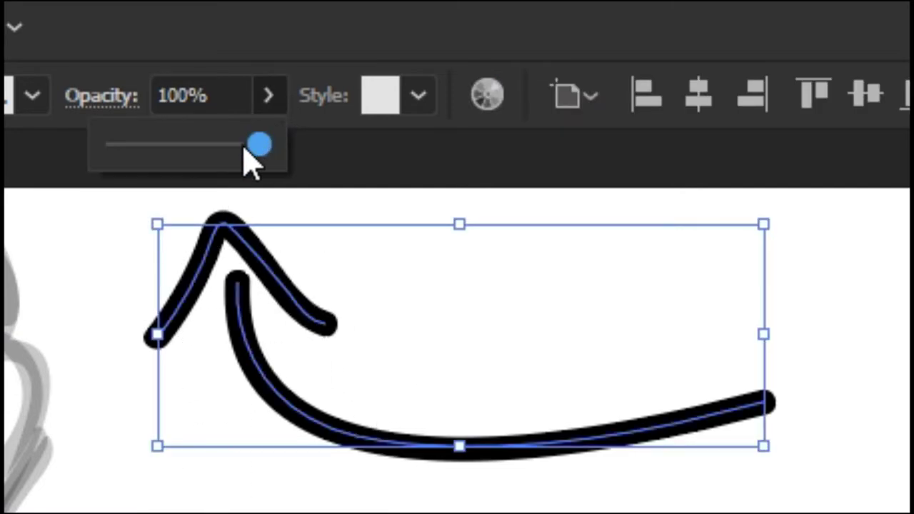
pyautogui.moveTo(263, 151)
pyautogui.mouseDown()
pyautogui.moveTo(110, 137)
pyautogui.moveTo(163, 153)
pyautogui.mouseUp()
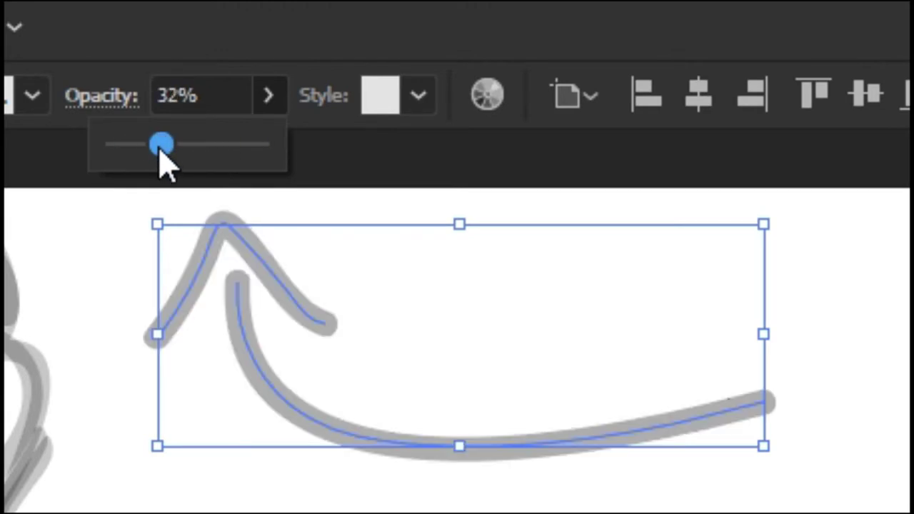
pyautogui.click(81, 333)
# Set the opacity of the arrow's curved shaft to 69%.
pyautogui.moveTo(437, 357); pyautogui.dragTo(437, 357)
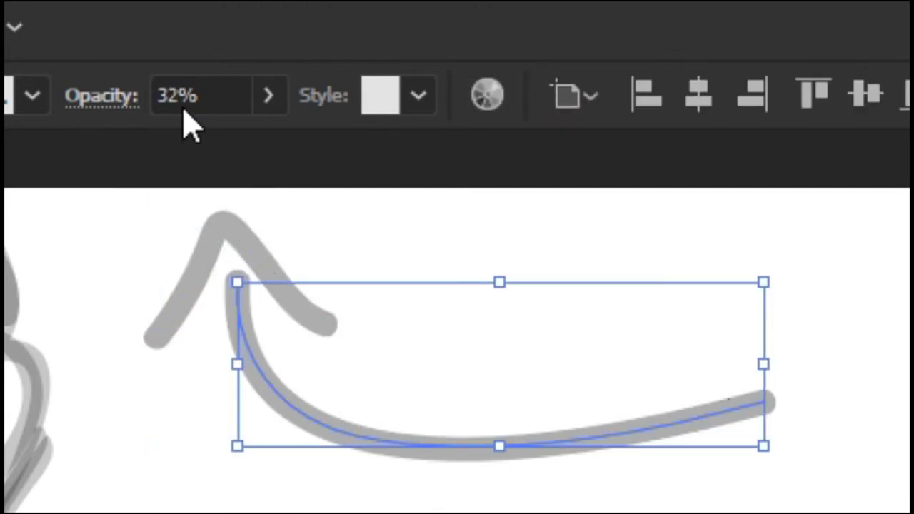
pyautogui.click(269, 97)
pyautogui.click(217, 143)
pyautogui.click(547, 232)
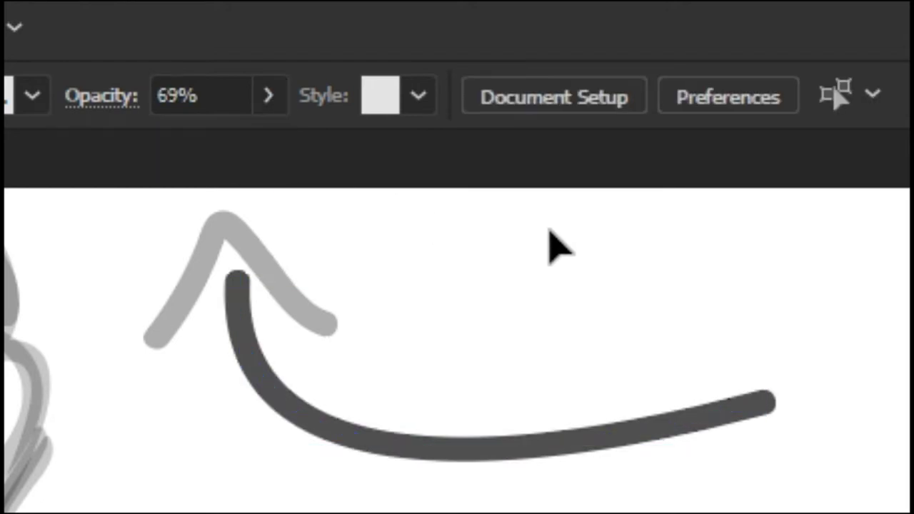
# Set the opacity of the arrow's curved shaft to 46%.
pyautogui.click(353, 437)
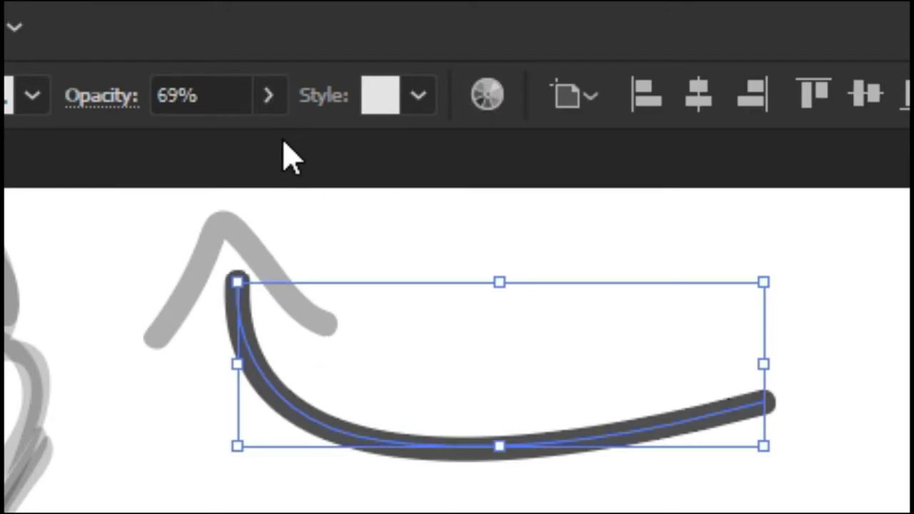
pyautogui.click(268, 95)
pyautogui.click(352, 63)
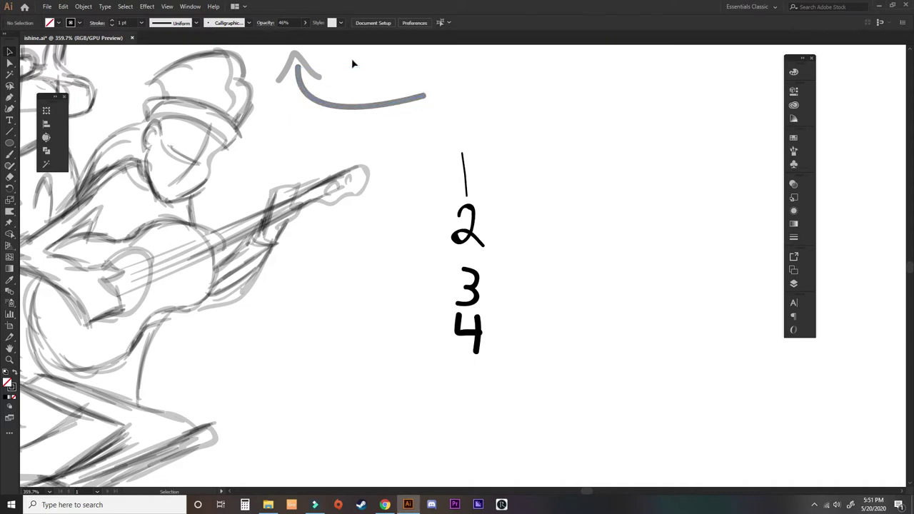
pyautogui.click(338, 104)
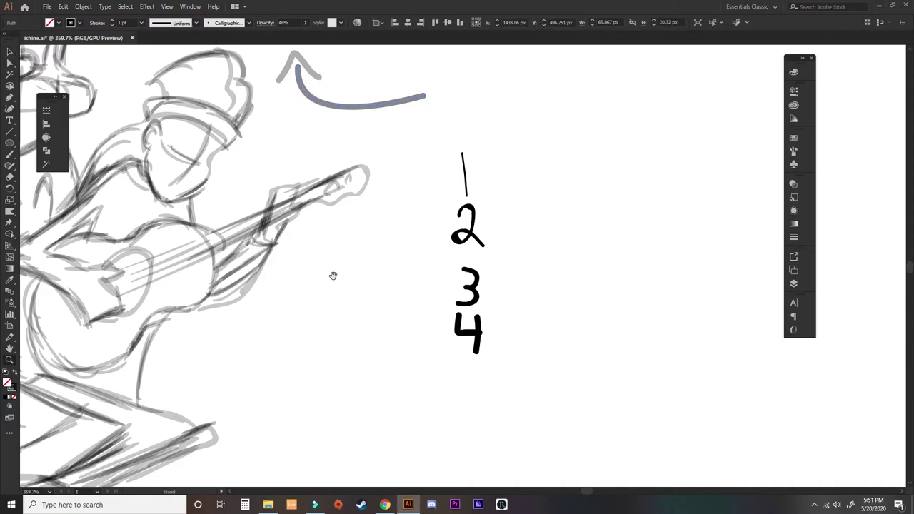
pyautogui.moveTo(358, 295); pyautogui.dragTo(426, 307)
pyautogui.moveTo(311, 310); pyautogui.dragTo(620, 292)
pyautogui.moveTo(443, 423)
pyautogui.mouseDown()
pyautogui.moveTo(303, 200)
pyautogui.moveTo(448, 424)
pyautogui.mouseUp()
pyautogui.hotkey('ctrl', 'z')
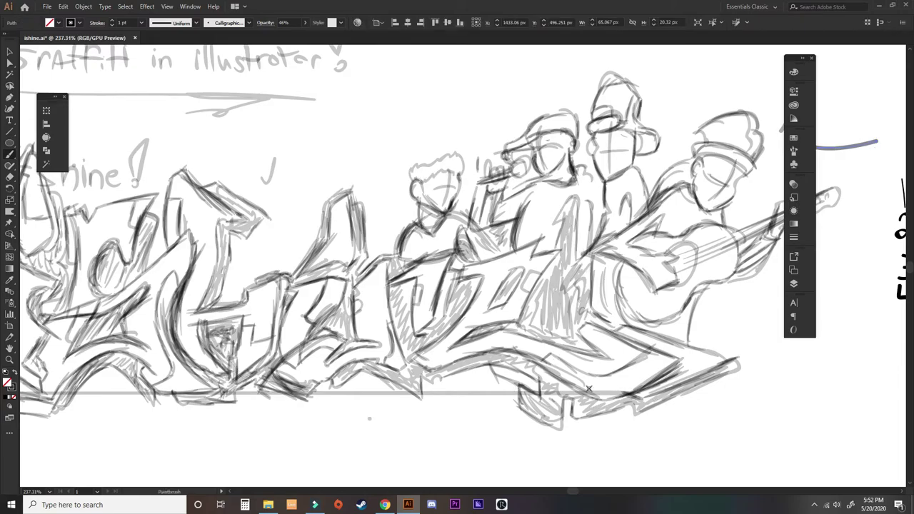
pyautogui.moveTo(626, 372); pyautogui.dragTo(525, 363)
pyautogui.moveTo(525, 363); pyautogui.dragTo(572, 367)
pyautogui.scroll(-1, 612, 404)
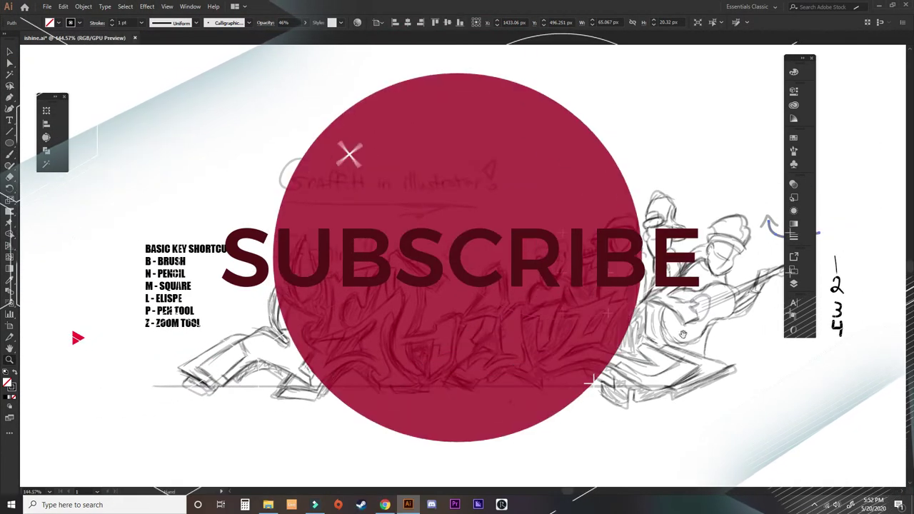
# Lock Layer 1 and toggle the visibility of Layer 2 and the two Layer 3 copies.
pyautogui.click(794, 283)
pyautogui.click(692, 308)
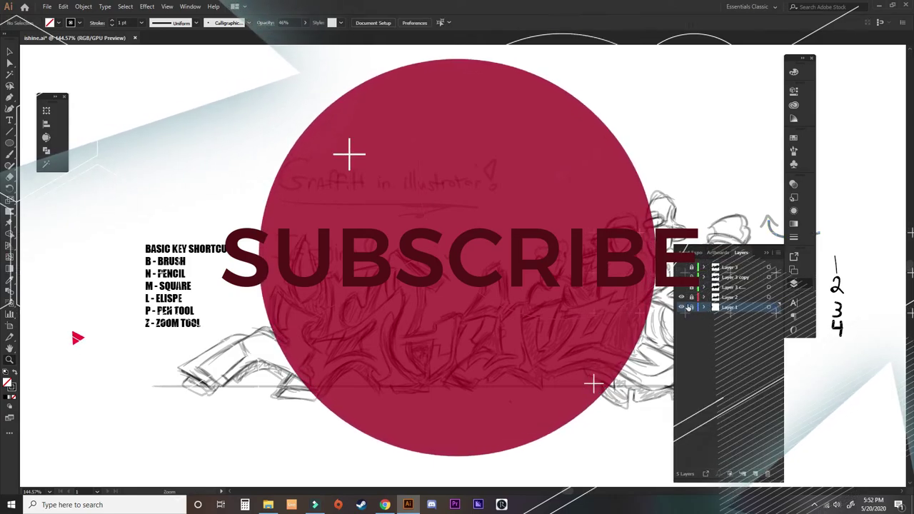
pyautogui.click(681, 298)
pyautogui.click(682, 287)
pyautogui.click(681, 278)
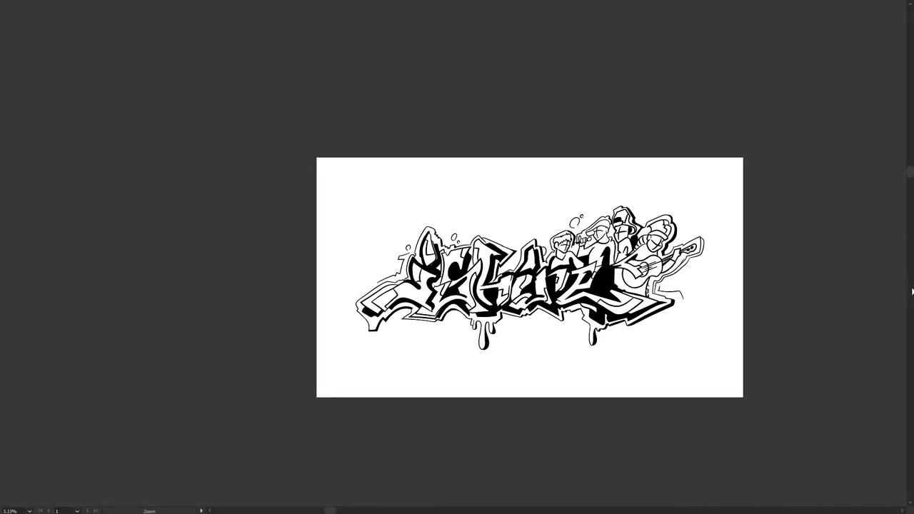
pyautogui.moveTo(912, 292); pyautogui.dragTo(913, 291)
pyautogui.moveTo(548, 300); pyautogui.dragTo(575, 295)
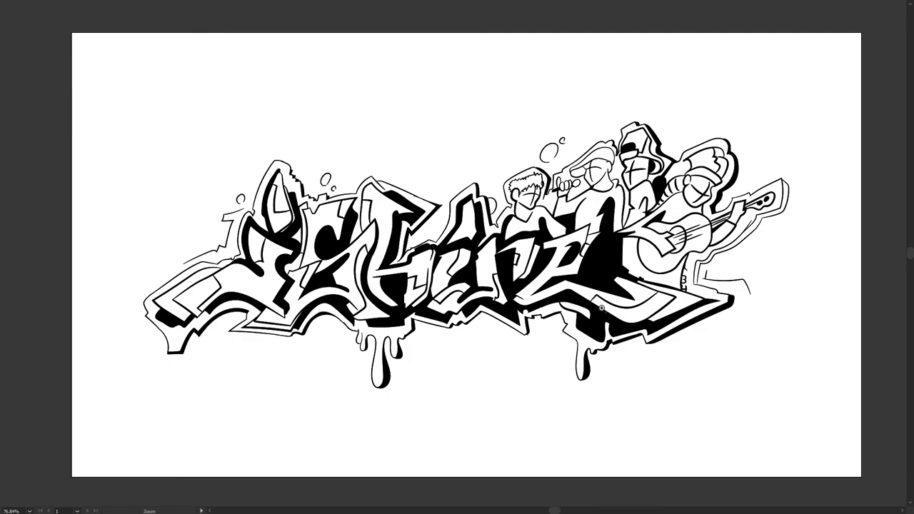
pyautogui.press('v')
pyautogui.press('z')
pyautogui.moveTo(637, 348); pyautogui.dragTo(602, 354)
pyautogui.press('b')
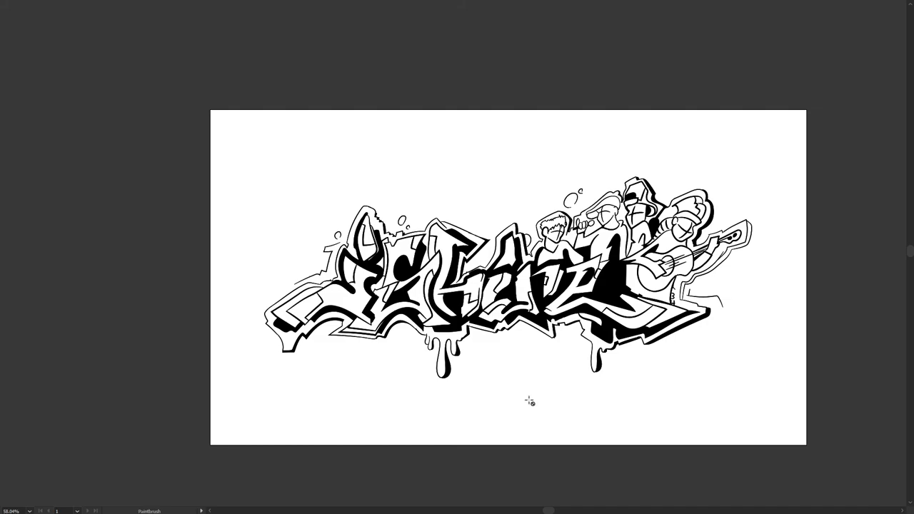